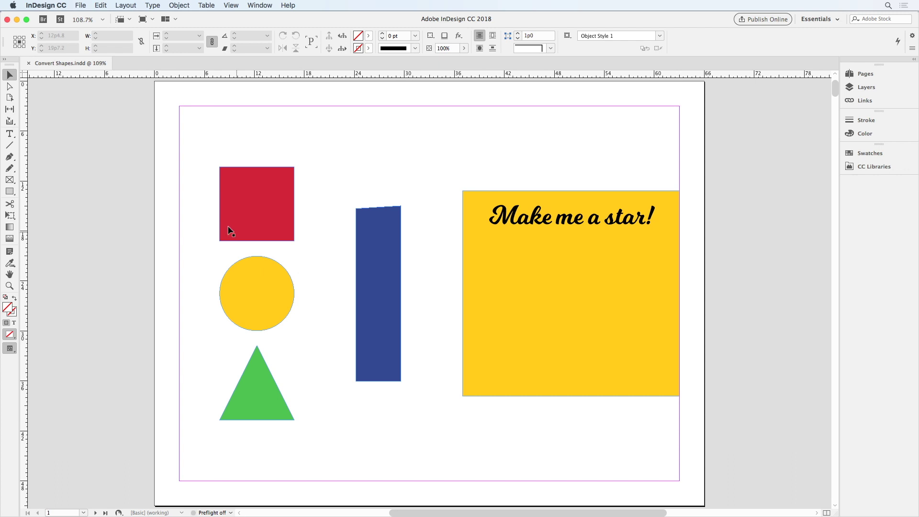
# Step: Select the red square, yellow circle and green triangle and convert them to circles
pyautogui.moveTo(198, 201); pyautogui.dragTo(282, 377)
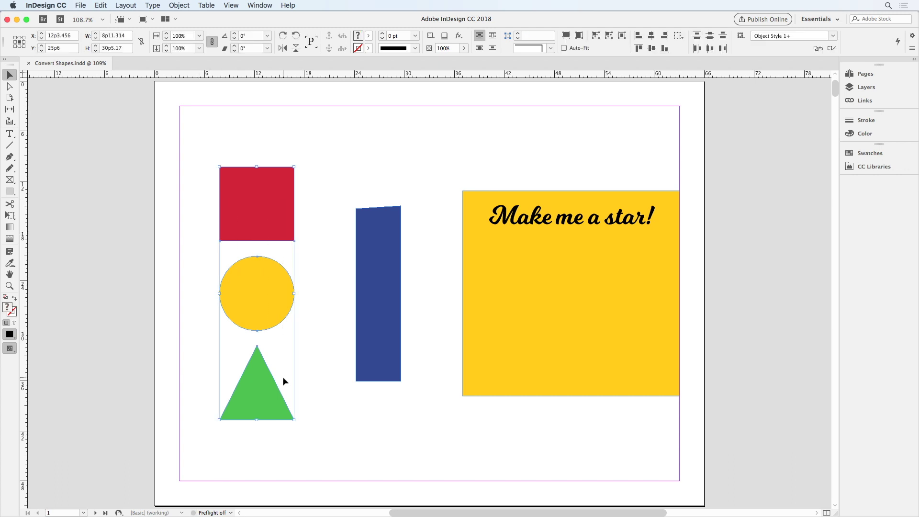
pyautogui.click(179, 5)
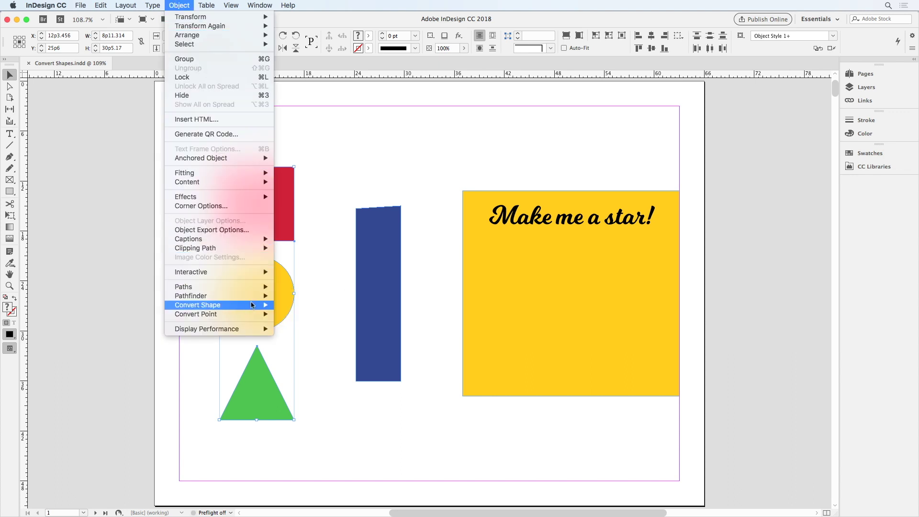
pyautogui.moveTo(197, 305)
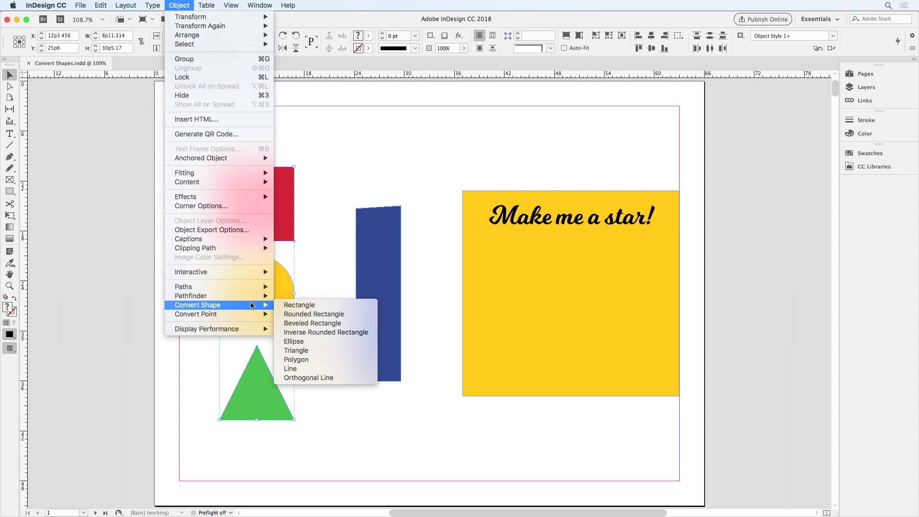
pyautogui.click(320, 341)
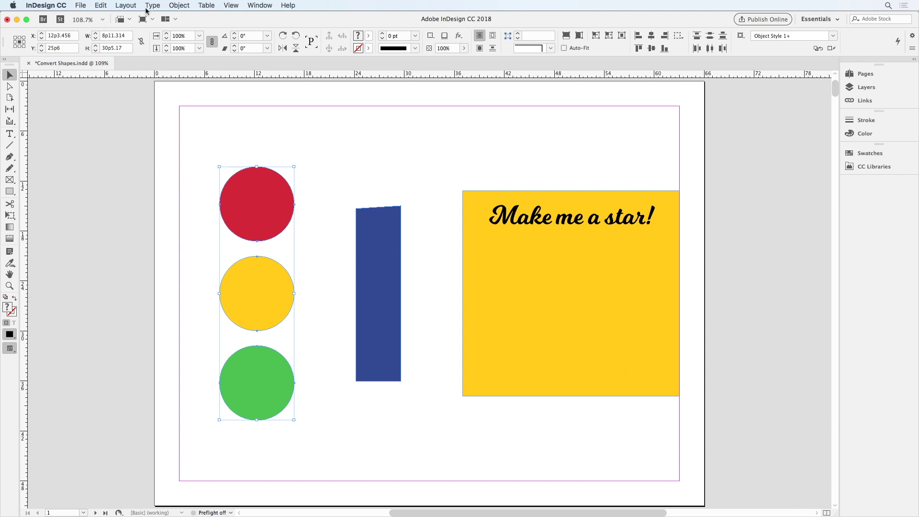
# Step: Convert the three shapes to rectangles, then triangles, then back to ellipses
pyautogui.click(179, 5)
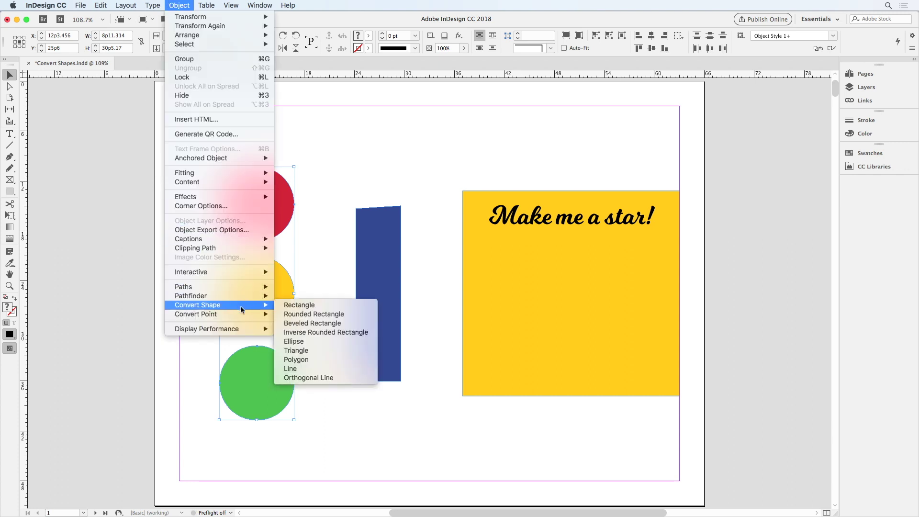
pyautogui.click(298, 305)
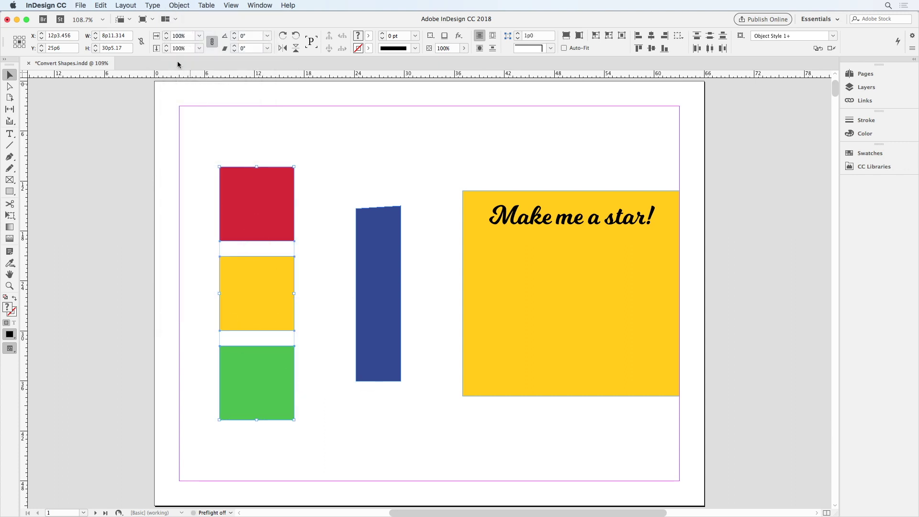
pyautogui.click(179, 5)
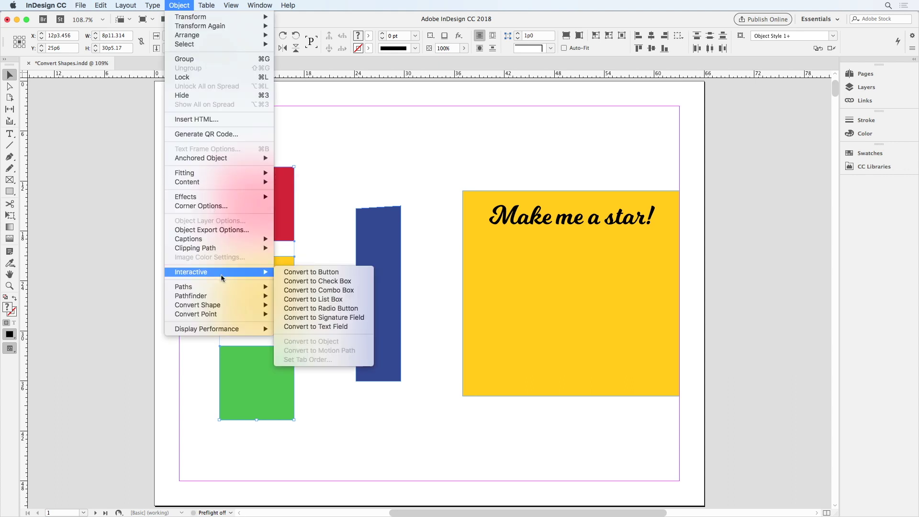
pyautogui.moveTo(198, 304)
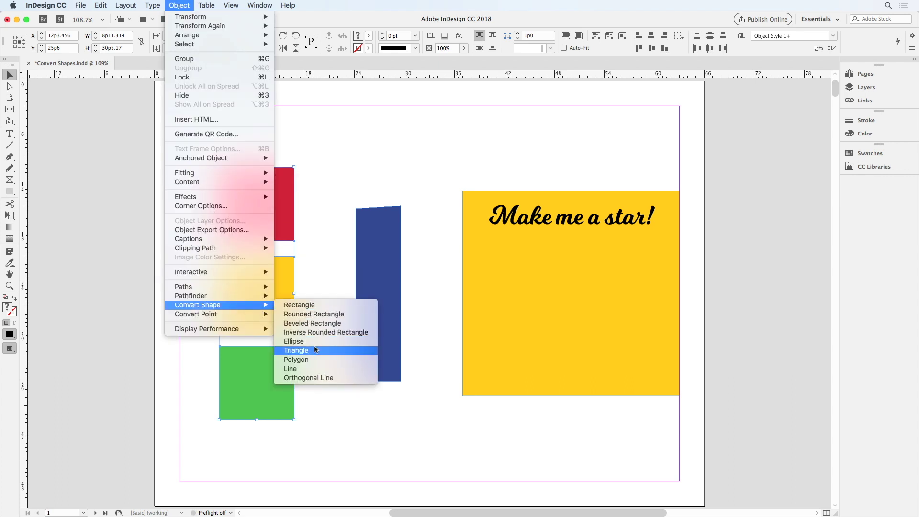
pyautogui.click(296, 350)
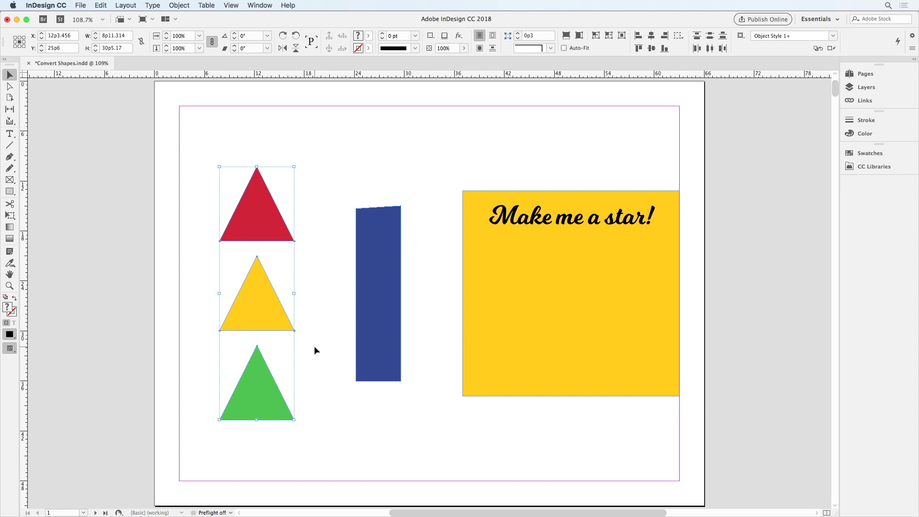
pyautogui.click(178, 5)
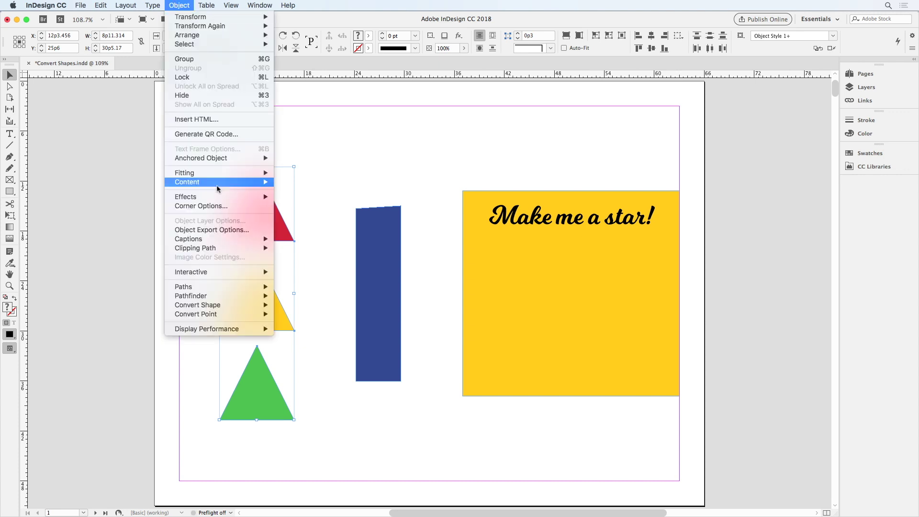
pyautogui.moveTo(197, 304)
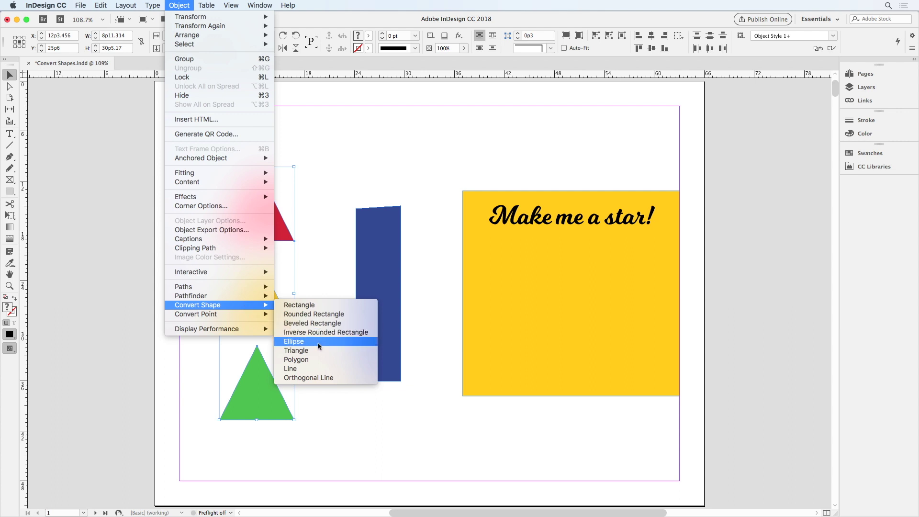
pyautogui.click(320, 343)
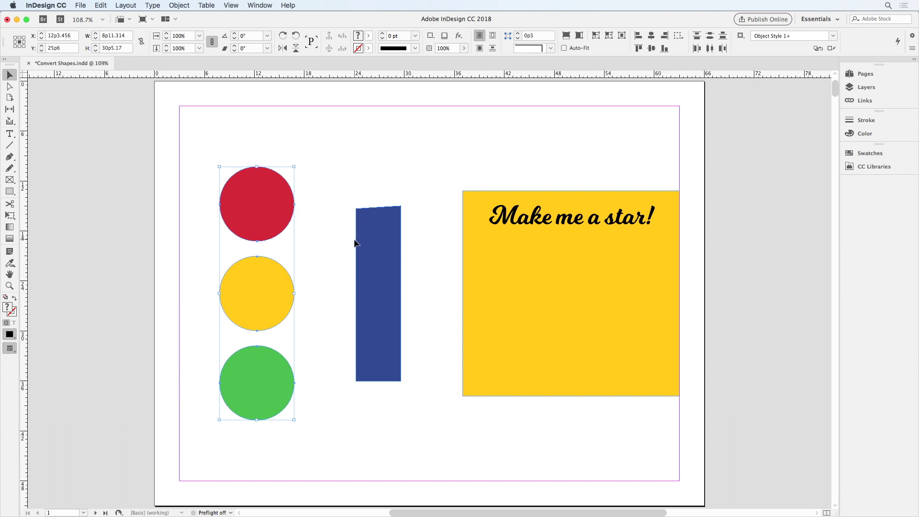
# Step: Convert the blue bar to a rectangle with Convert Shape, then deselect it
pyautogui.click(373, 248)
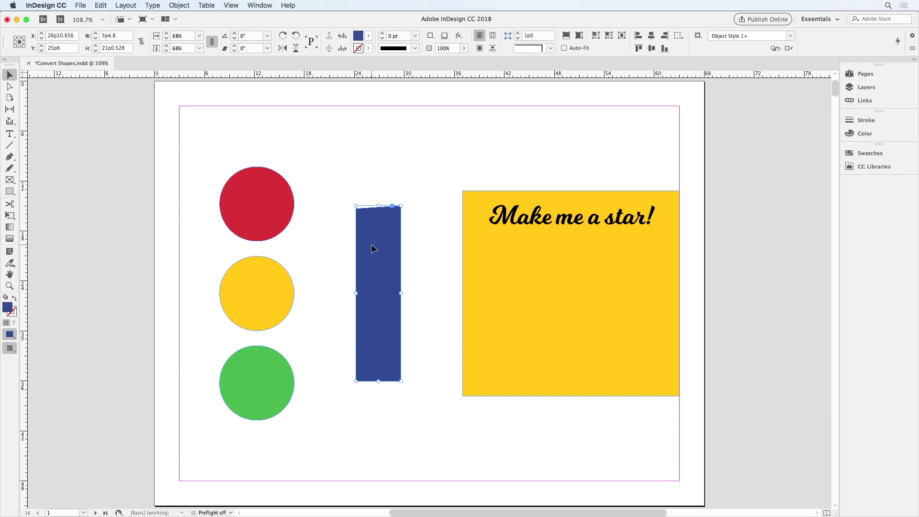
pyautogui.click(179, 4)
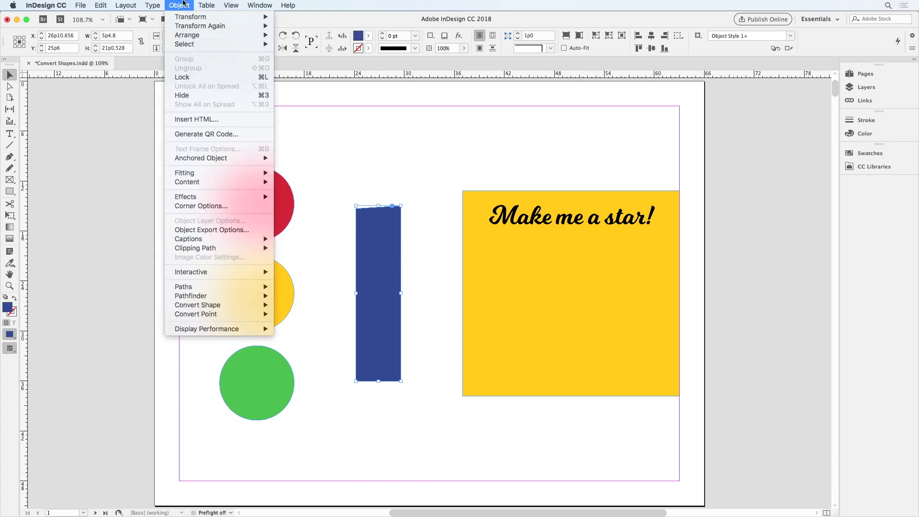
pyautogui.moveTo(197, 304)
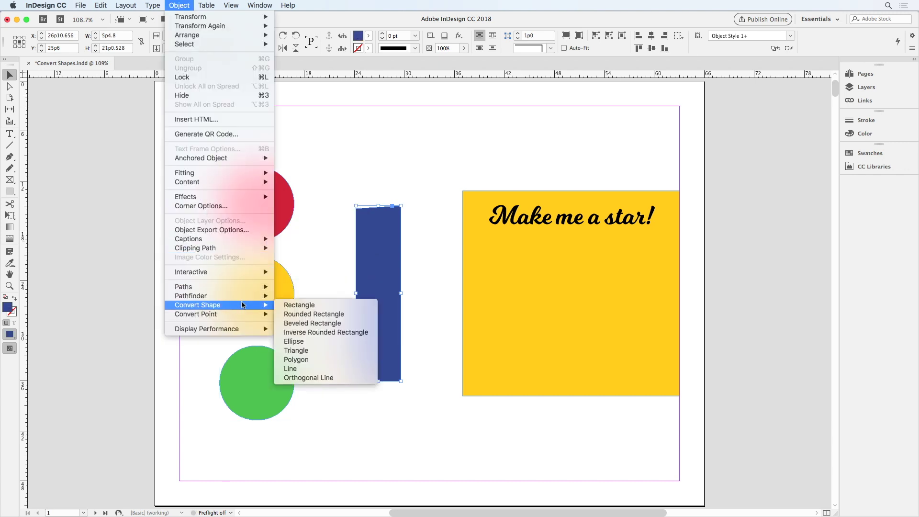
pyautogui.click(299, 304)
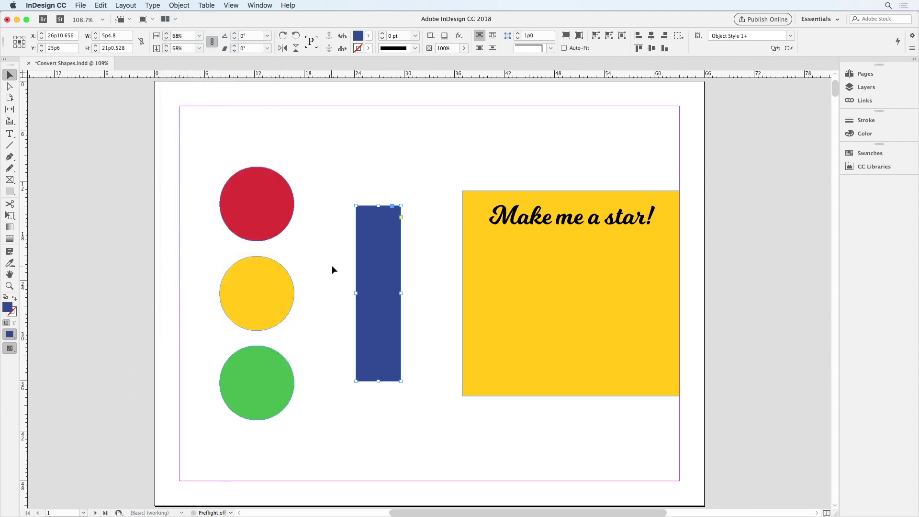
pyautogui.click(332, 269)
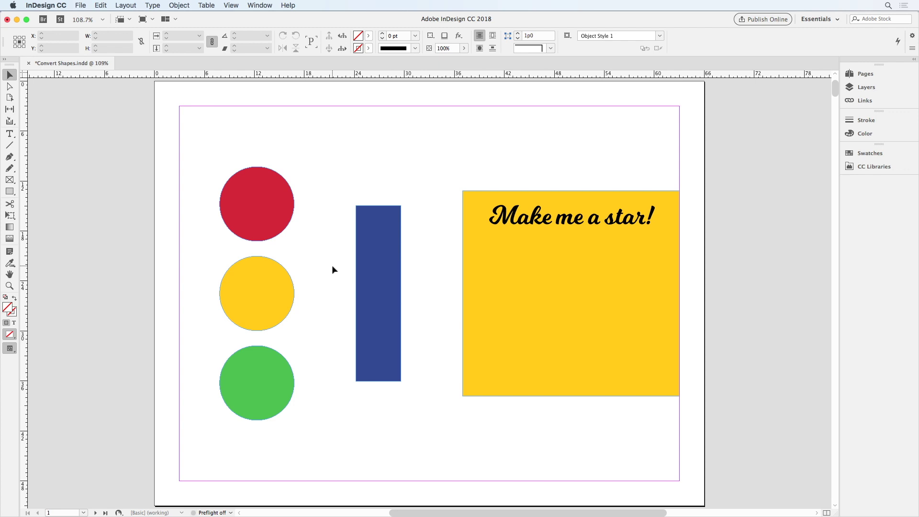
pyautogui.click(10, 86)
pyautogui.click(290, 318)
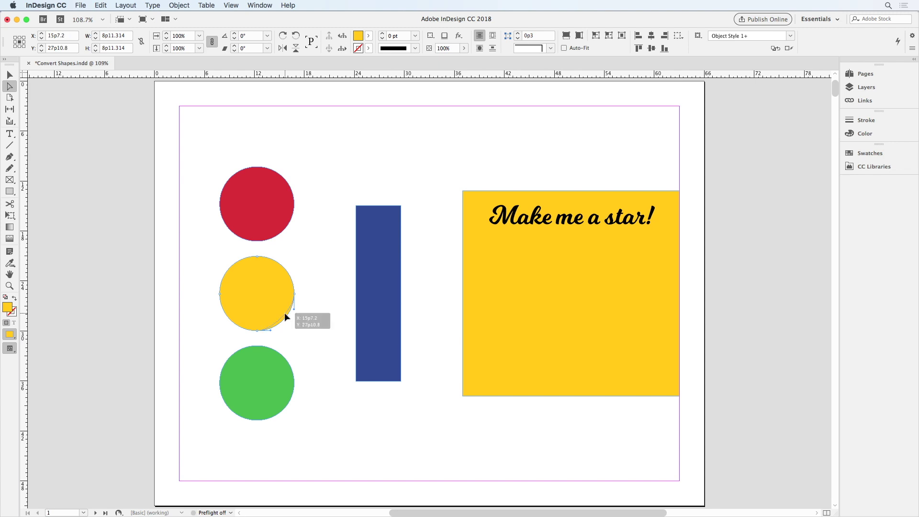
pyautogui.moveTo(284, 312); pyautogui.dragTo(289, 318)
pyautogui.click(302, 333)
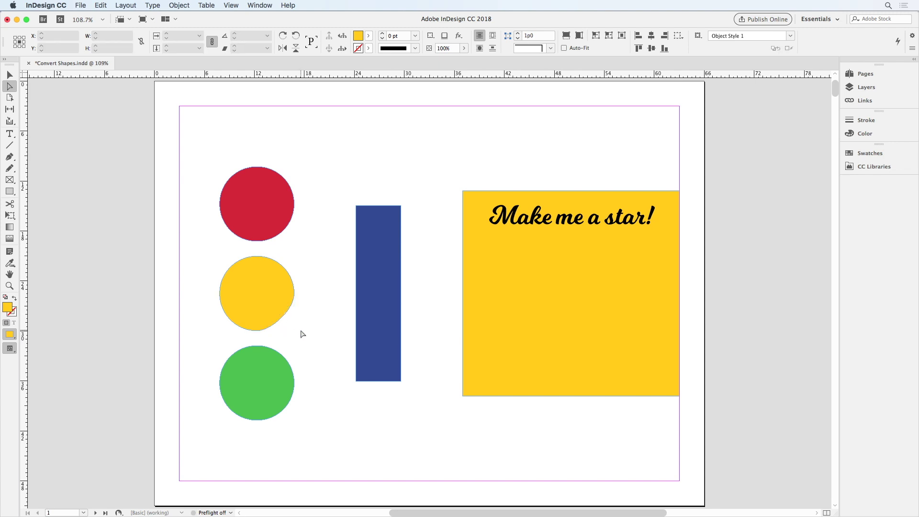
pyautogui.hotkey('ctrl', 'z')
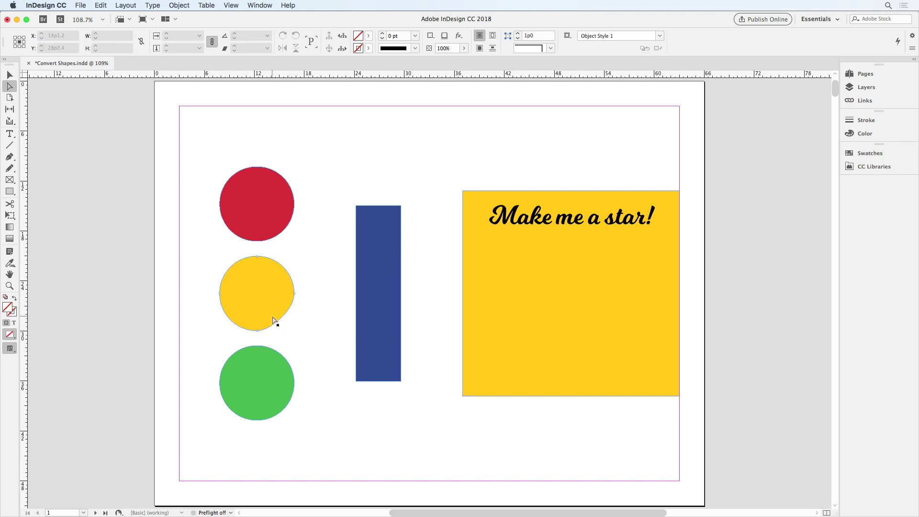
pyautogui.click(272, 311)
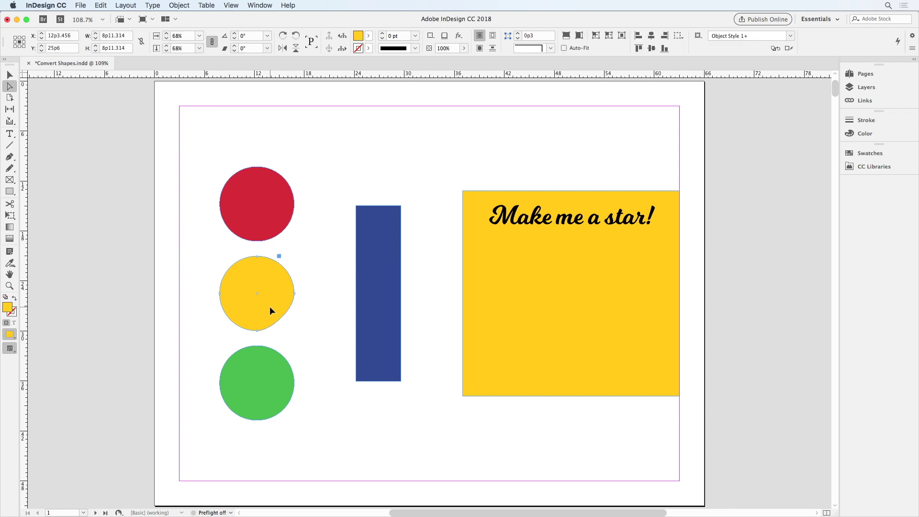
pyautogui.click(179, 5)
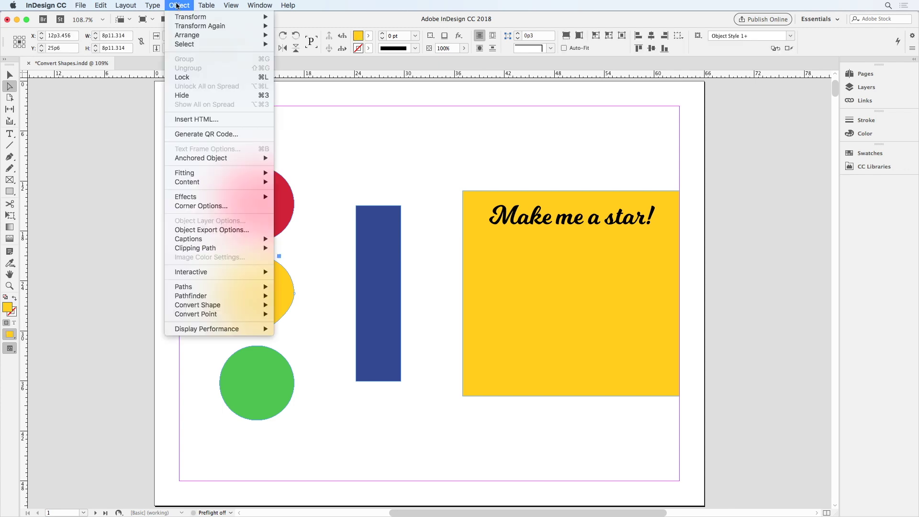
pyautogui.moveTo(198, 305)
pyautogui.click(325, 342)
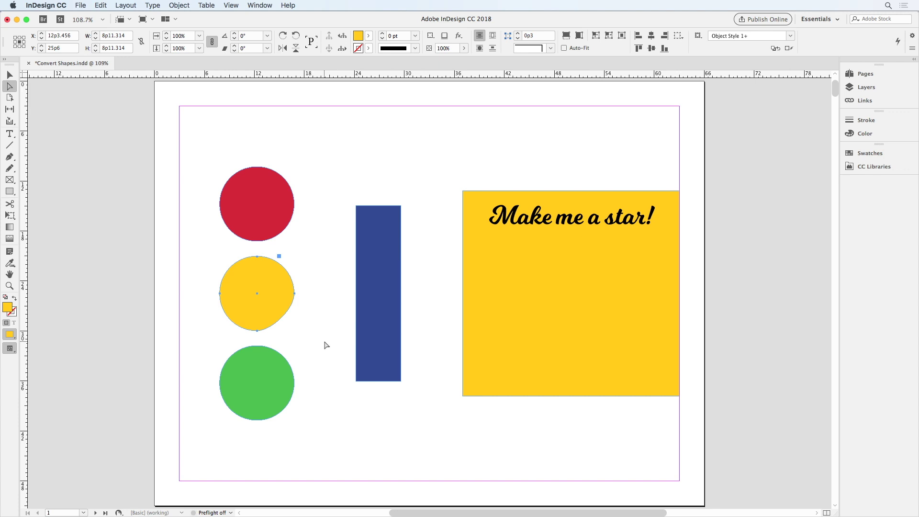
pyautogui.click(180, 5)
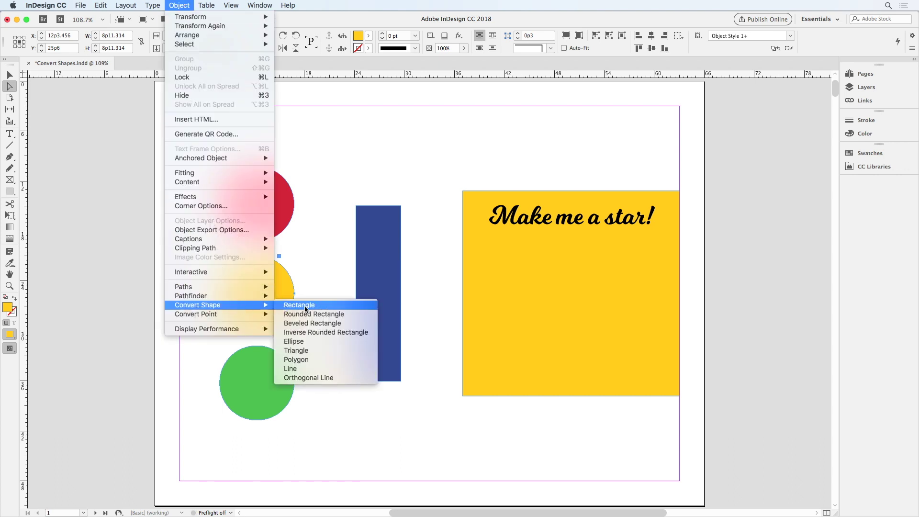
pyautogui.click(313, 314)
pyautogui.click(183, 6)
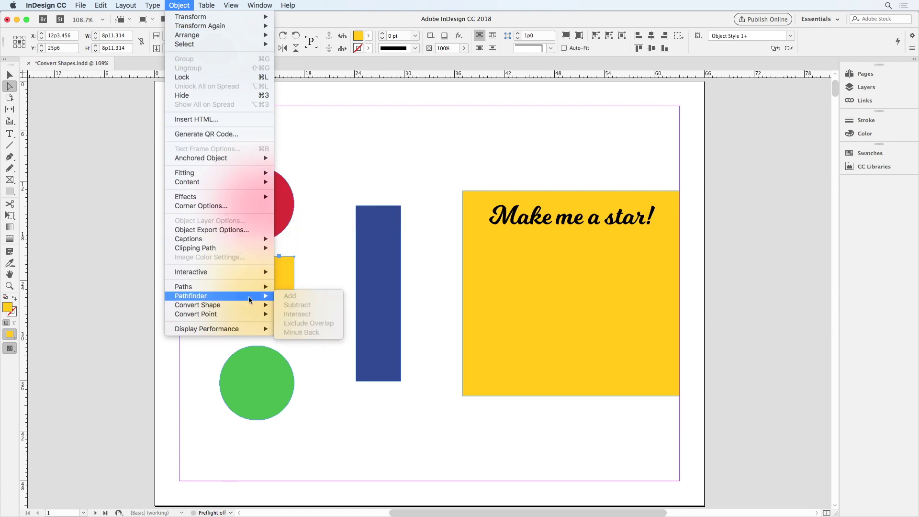
pyautogui.moveTo(198, 305)
pyautogui.click(294, 342)
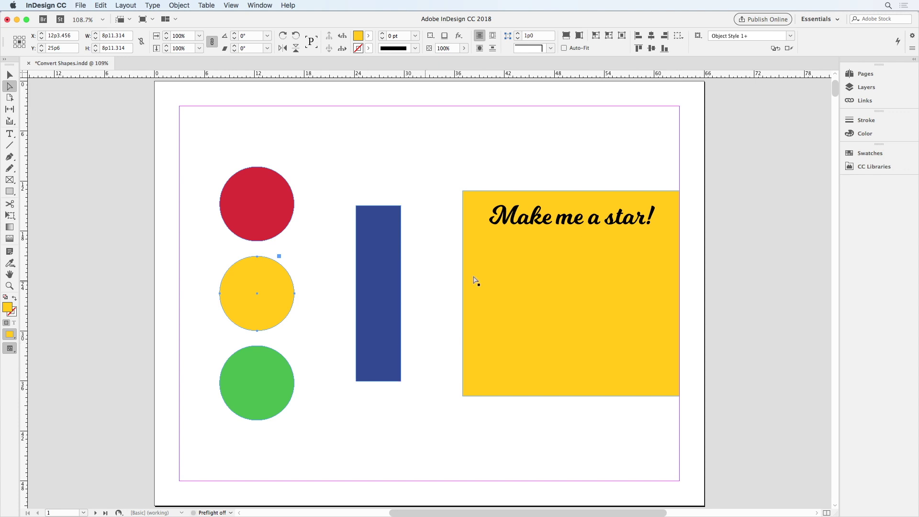
# Step: Convert the yellow 'Make me a star!' text frame to a polygon shape
pyautogui.click(497, 287)
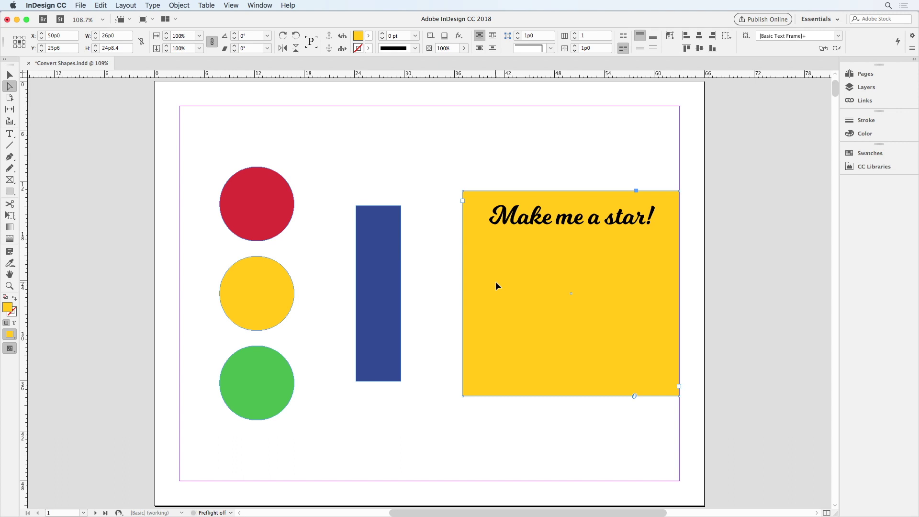
pyautogui.click(178, 5)
pyautogui.moveTo(198, 305)
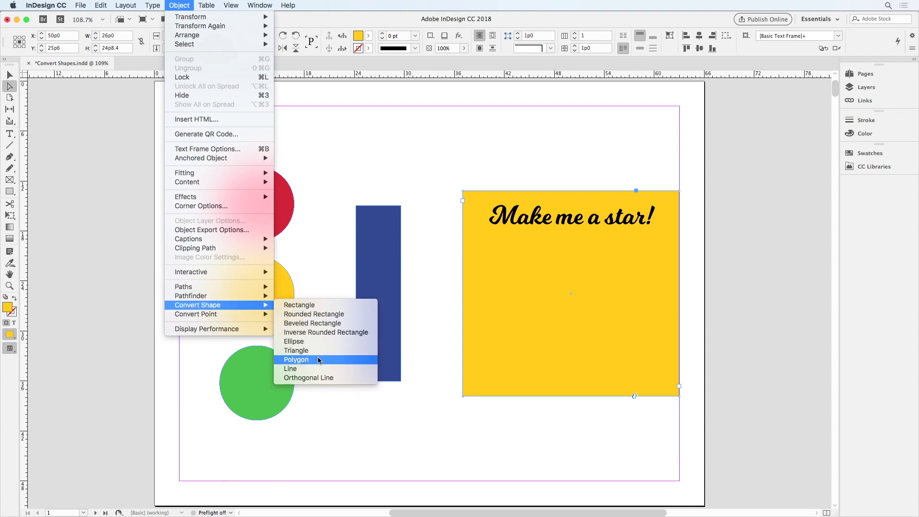
pyautogui.click(320, 359)
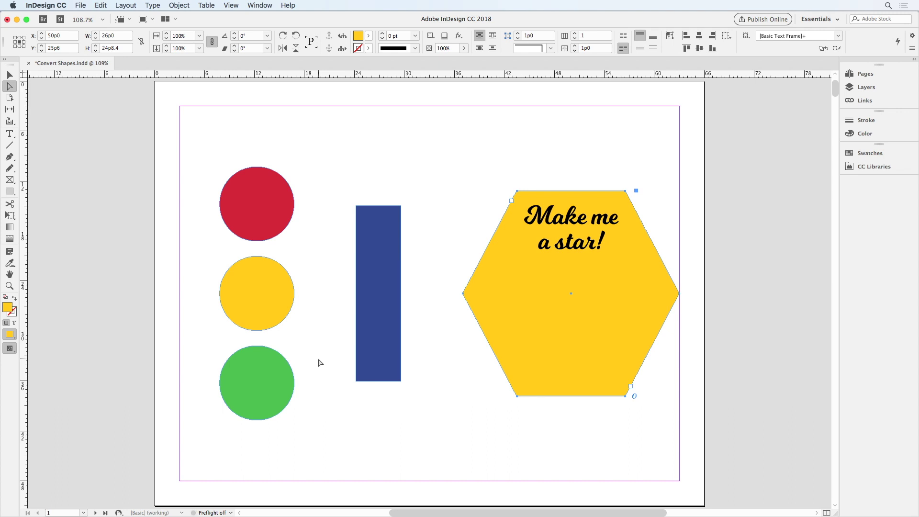
# Step: Make the frame a five-point star with 50% inset, then change it to 30 points
pyautogui.click(10, 193)
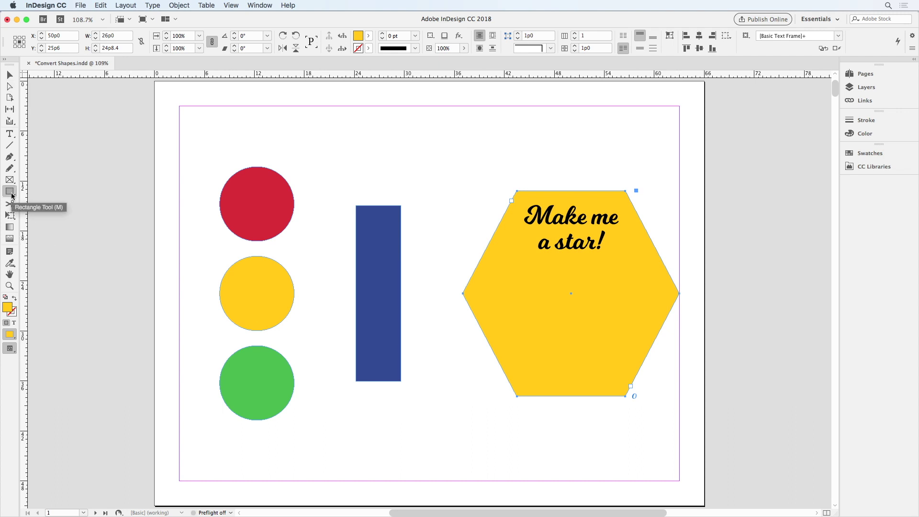
pyautogui.moveTo(10, 193); pyautogui.dragTo(44, 222)
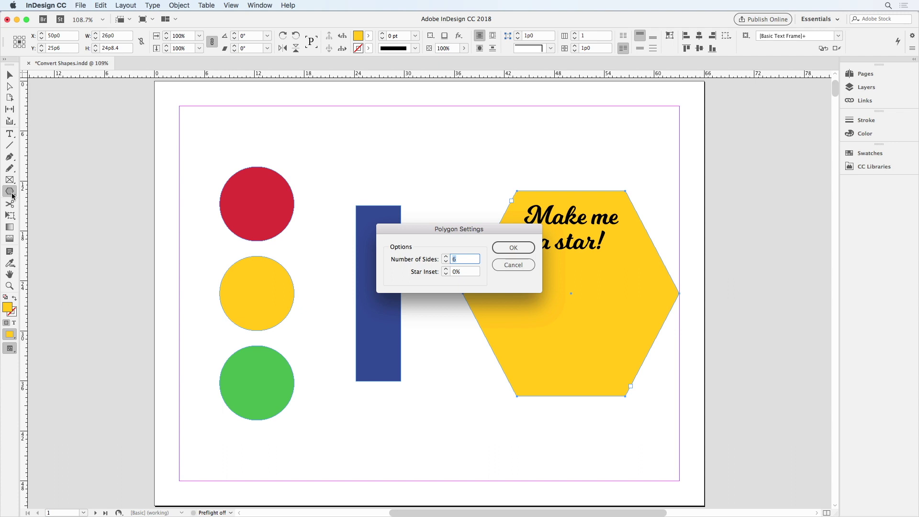
pyautogui.write('5')
pyautogui.press('Tab')
pyautogui.write('50')
pyautogui.click(514, 247)
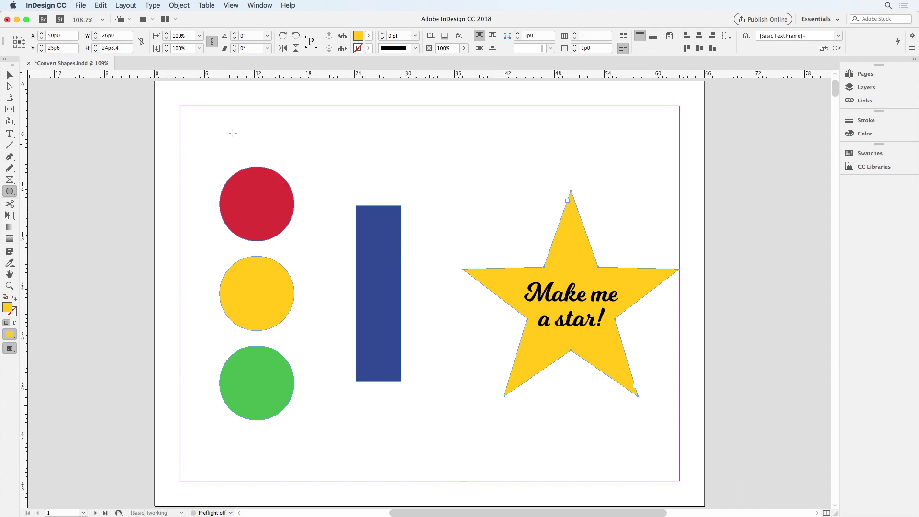
pyautogui.doubleClick(11, 191)
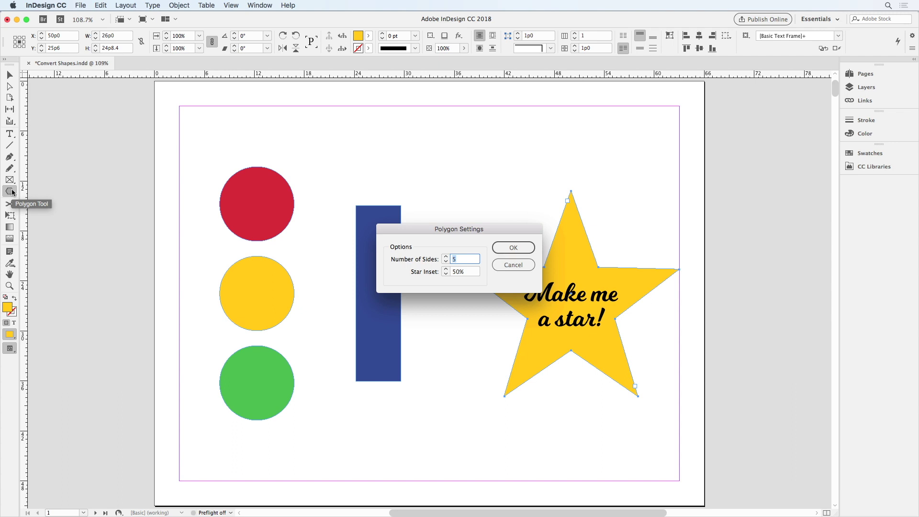
pyautogui.write('30')
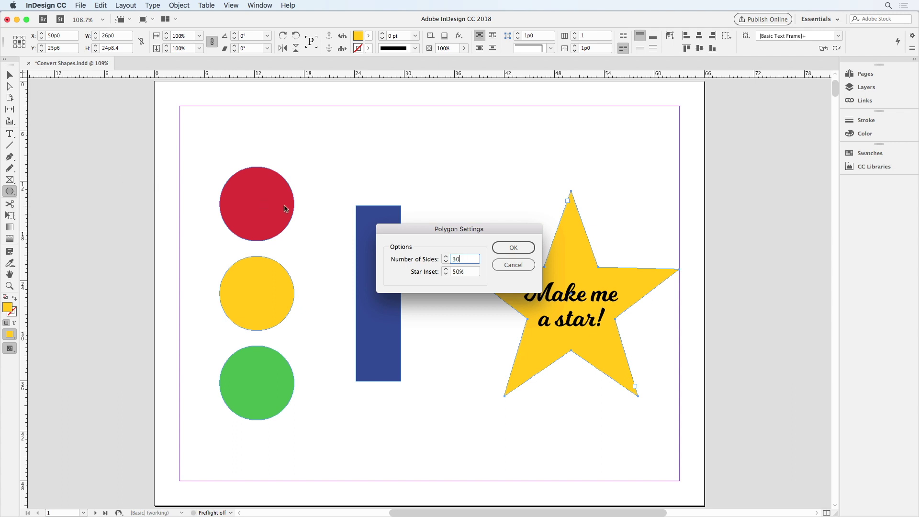
pyautogui.click(514, 247)
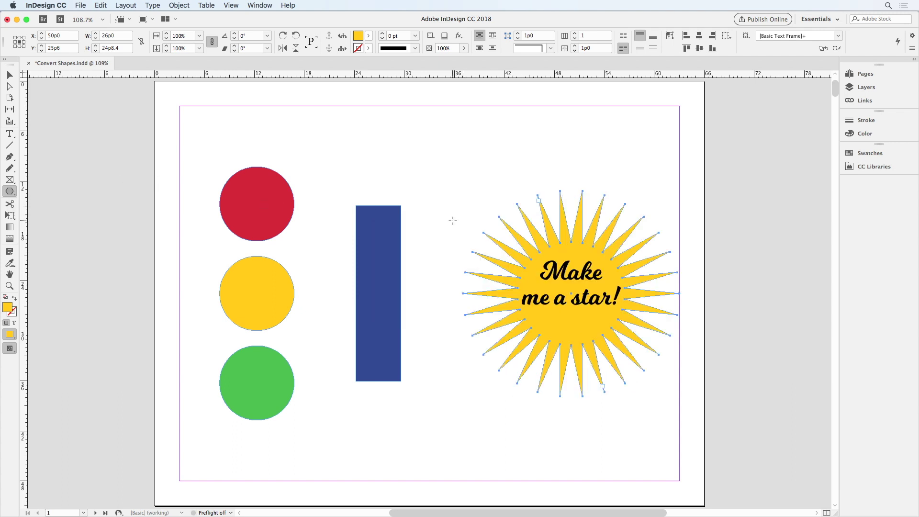